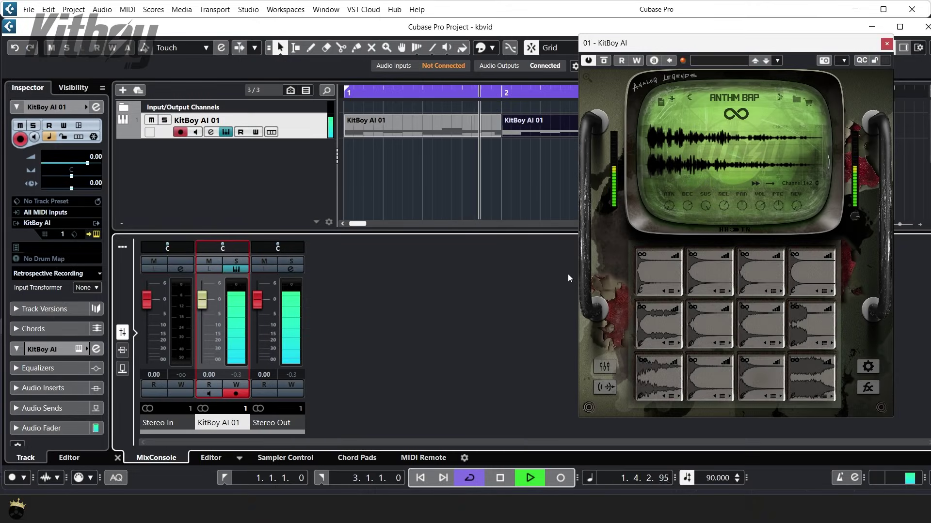
Regenerate all samples of the ANTHM BAP kit with the auto hit generator while the loop plays
click(740, 117)
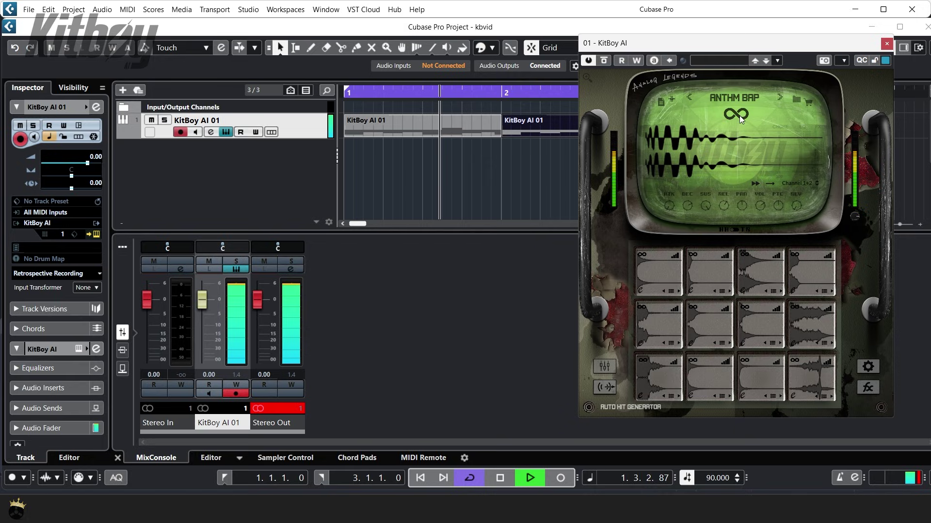
click(740, 117)
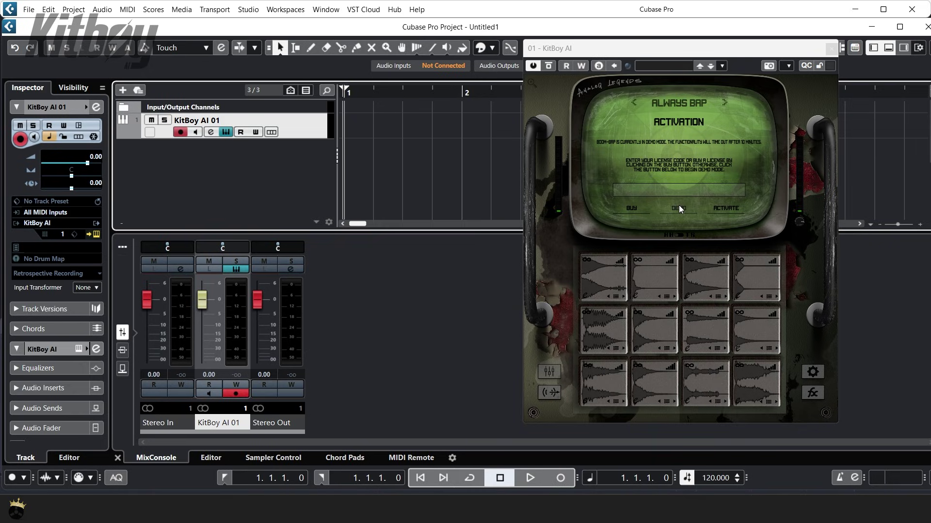
Start KitBoy AI in demo mode from its activation page and dismiss the welcome message
click(684, 190)
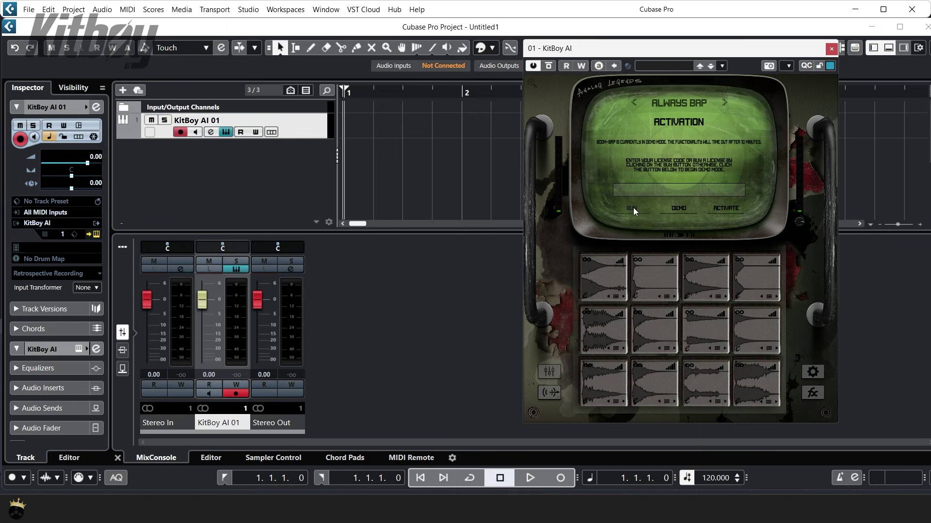
click(680, 206)
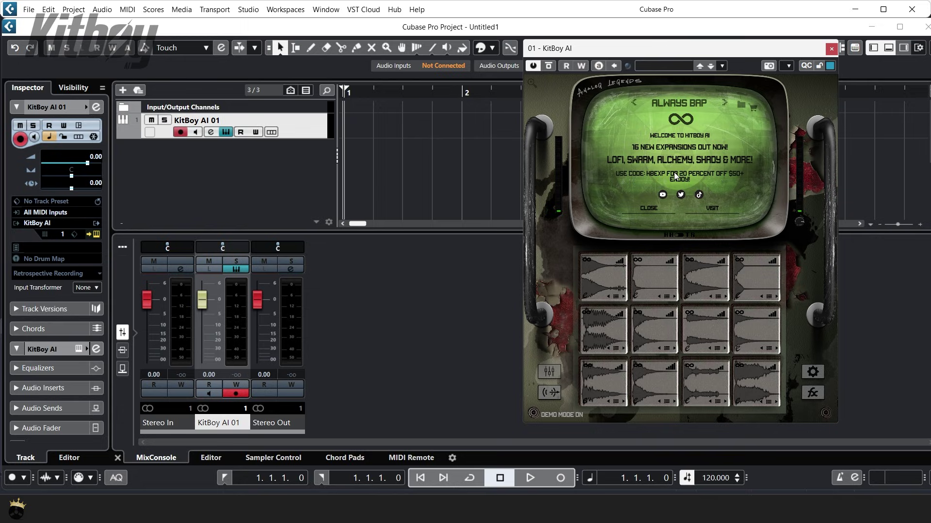
click(648, 208)
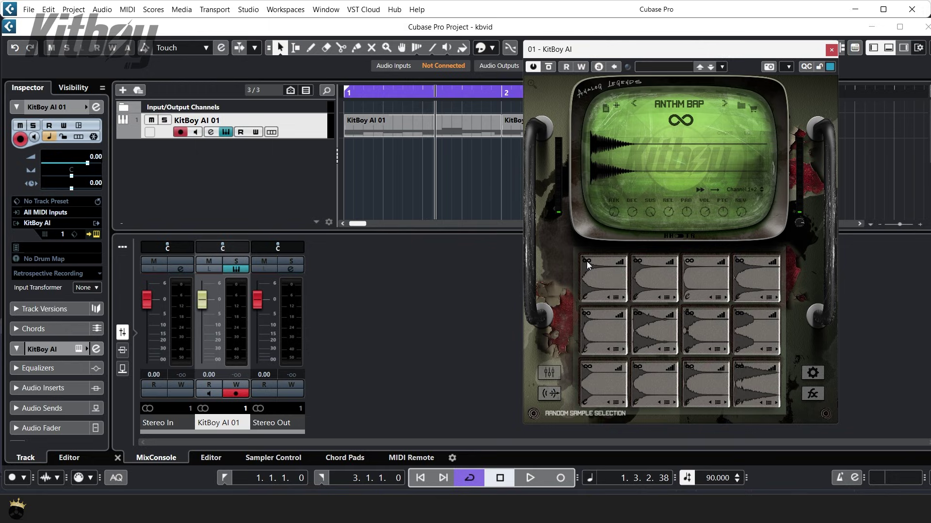
Generate several new random versions of the whole ANTHM BAP kit with the auto hit generator
click(679, 120)
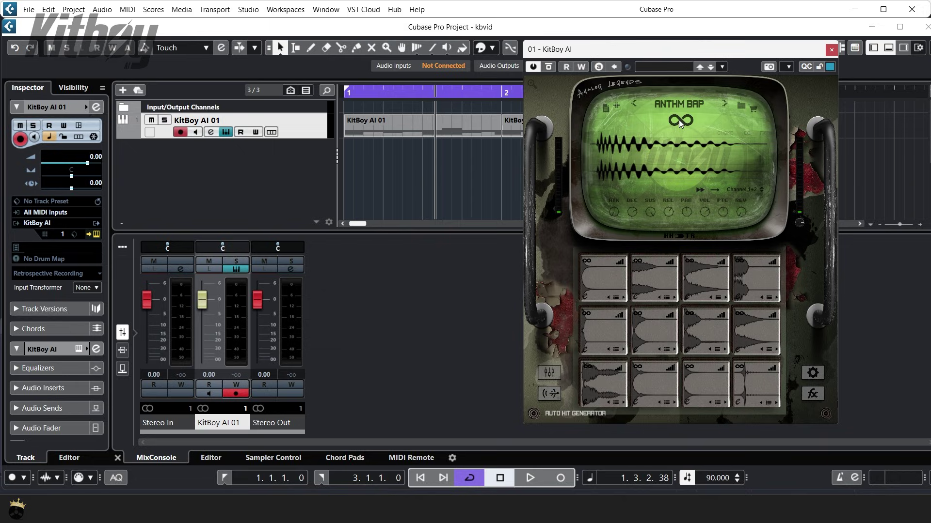
click(679, 120)
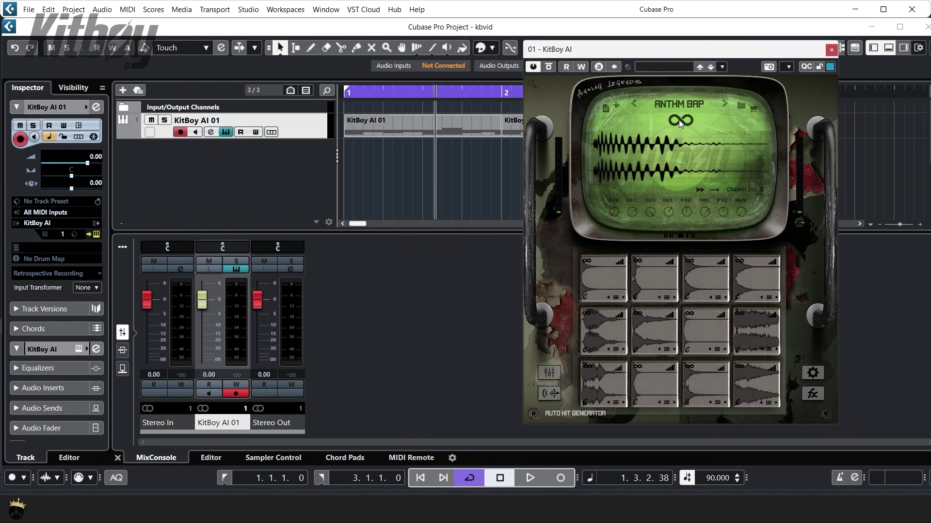
click(678, 120)
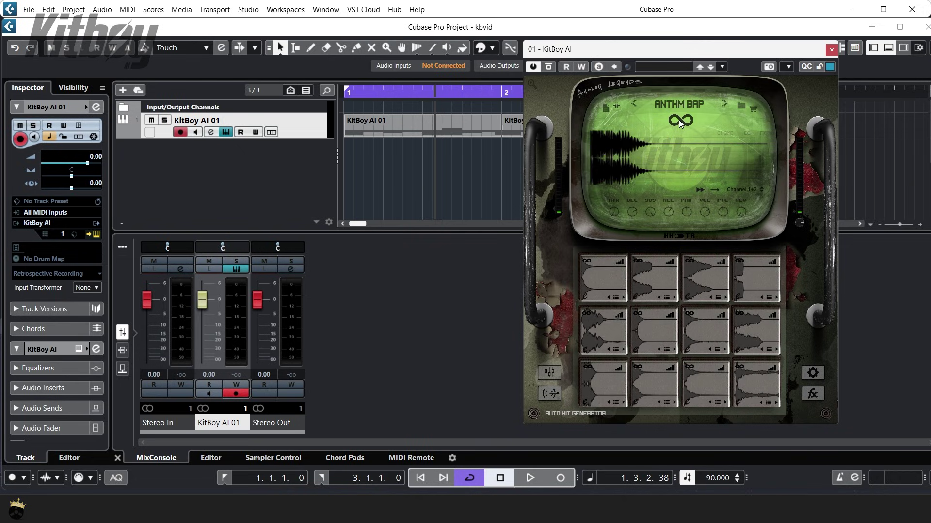
click(678, 120)
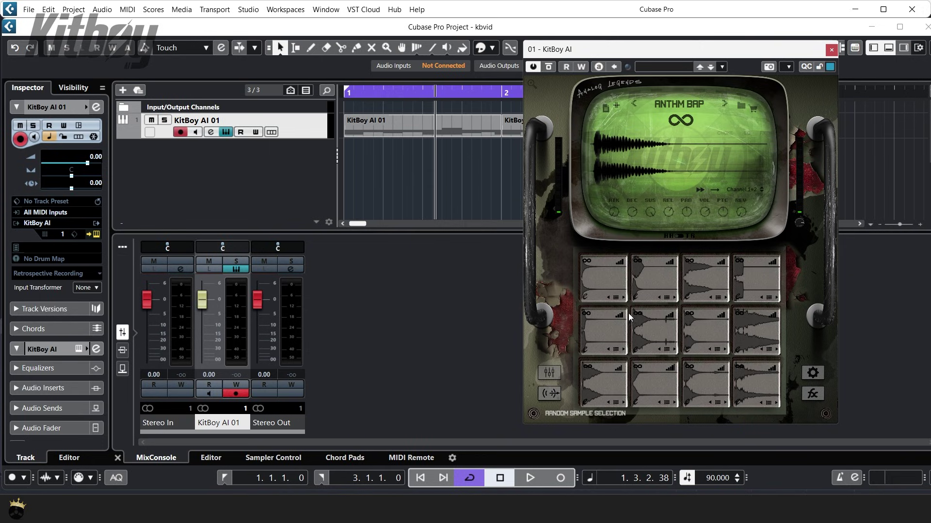
click(680, 121)
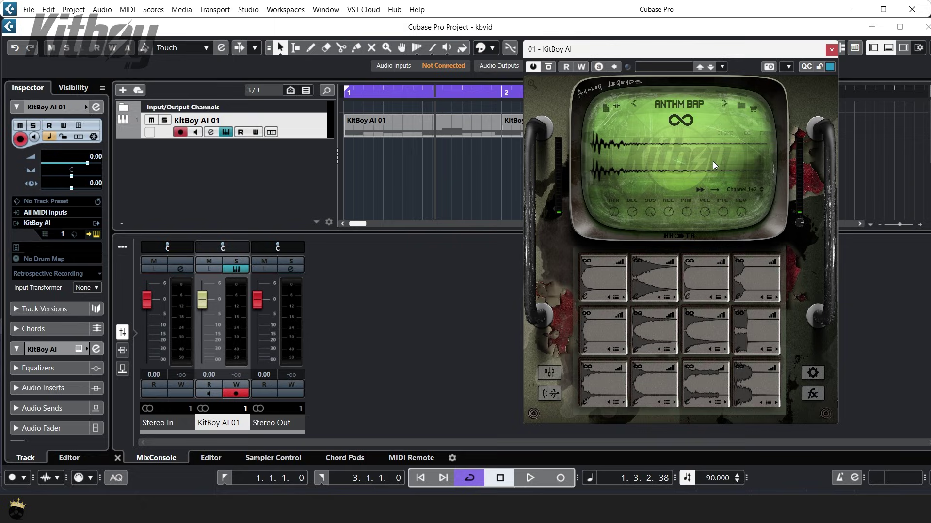
click(606, 107)
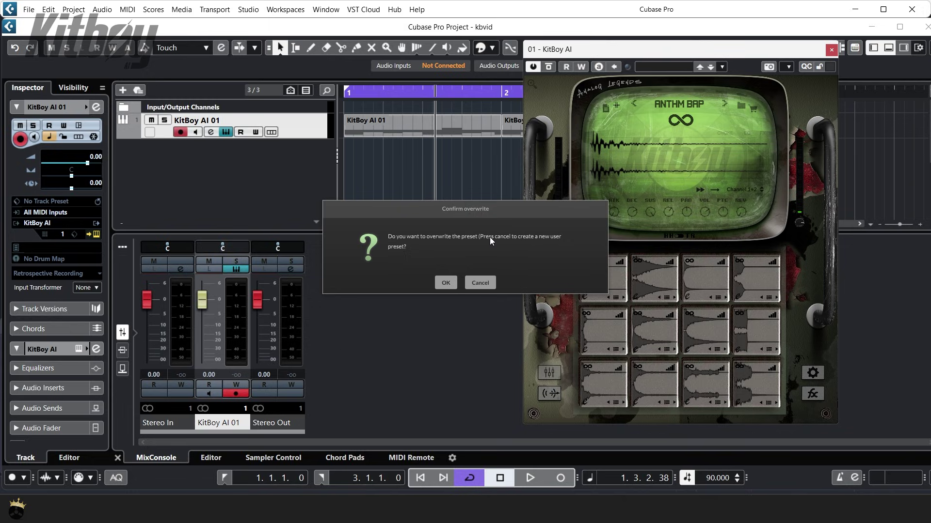
click(479, 284)
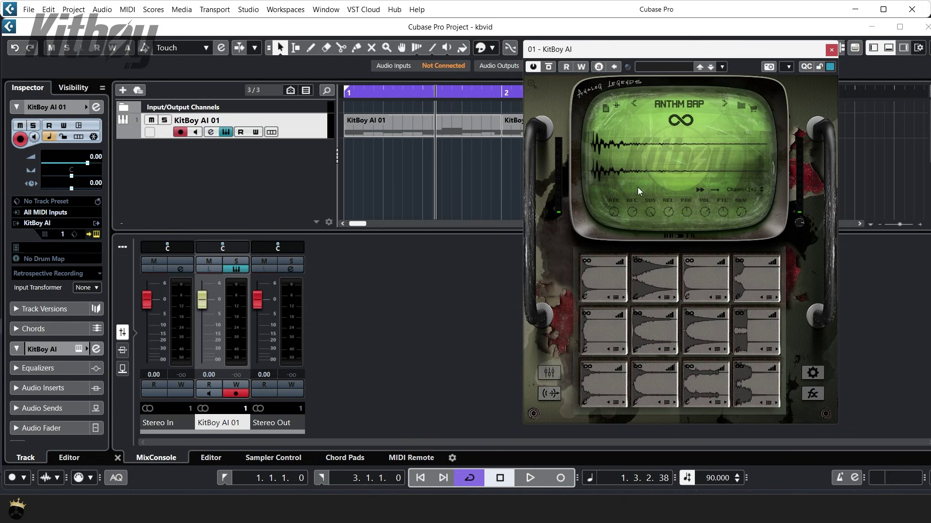
click(615, 106)
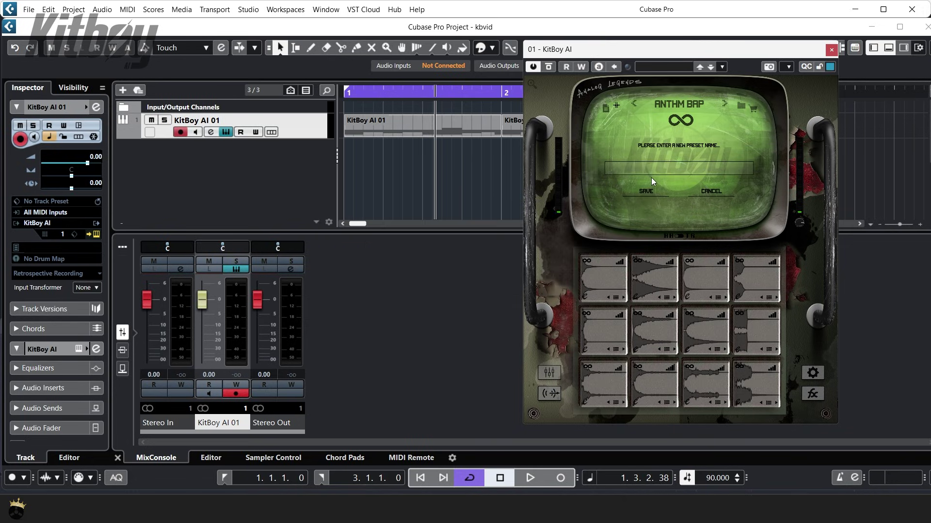
click(664, 171)
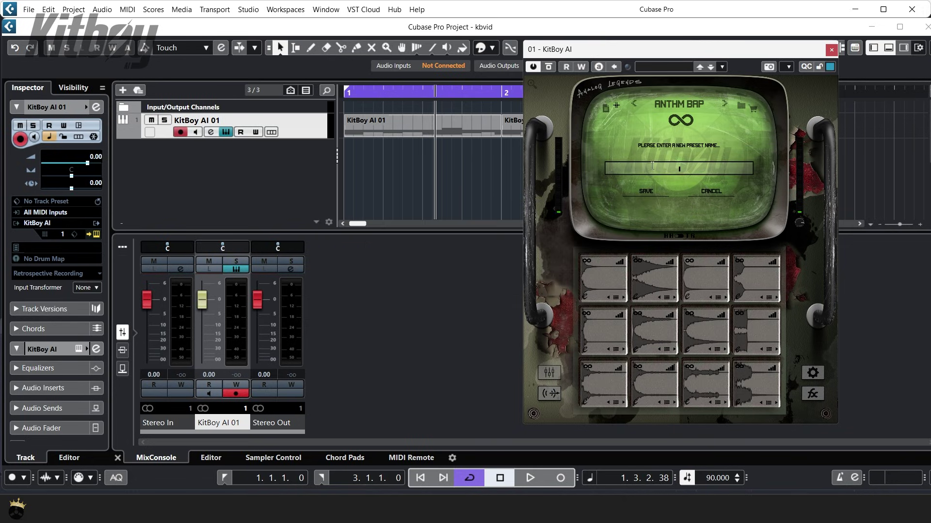
click(709, 189)
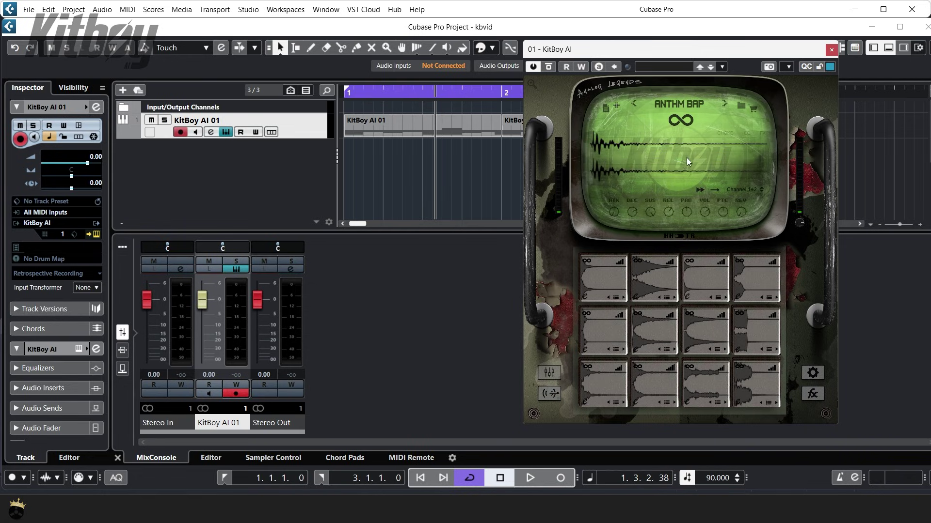
View the preset browser, then bring up the sample editor of pad 1
click(676, 101)
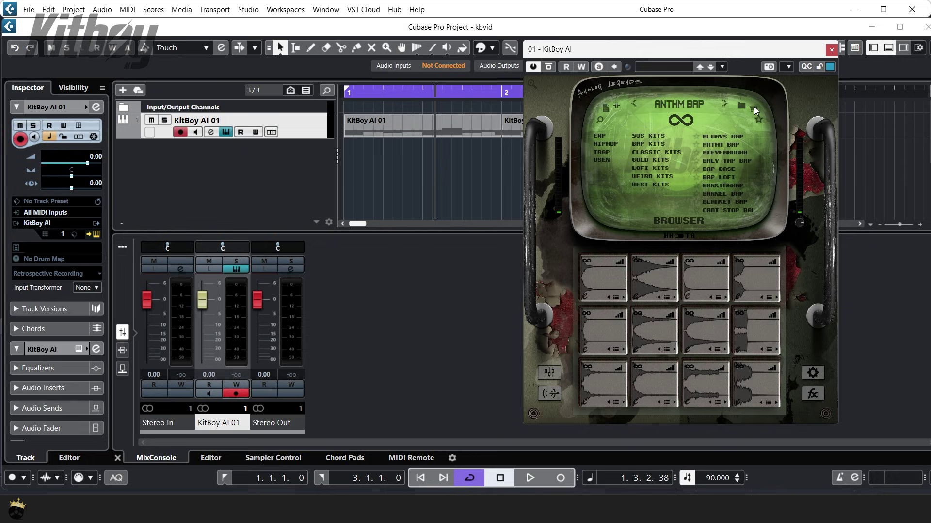
click(586, 402)
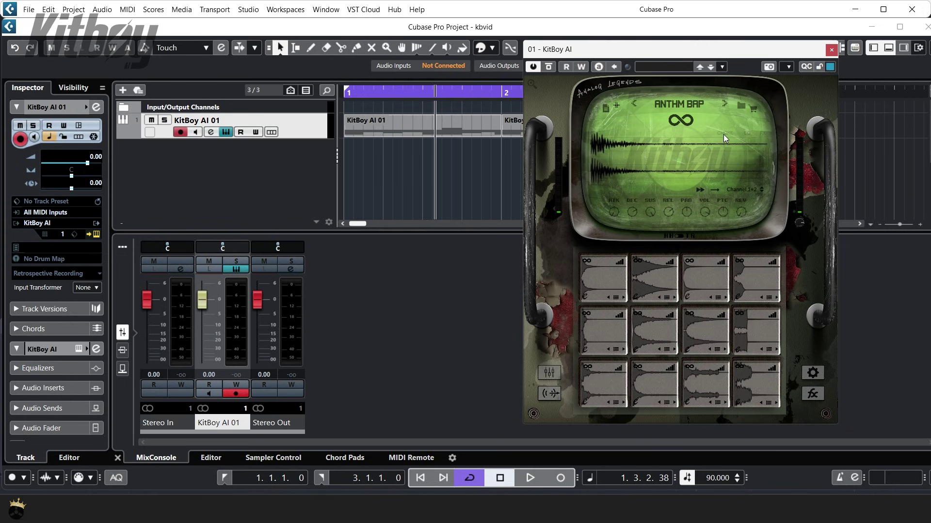
click(586, 402)
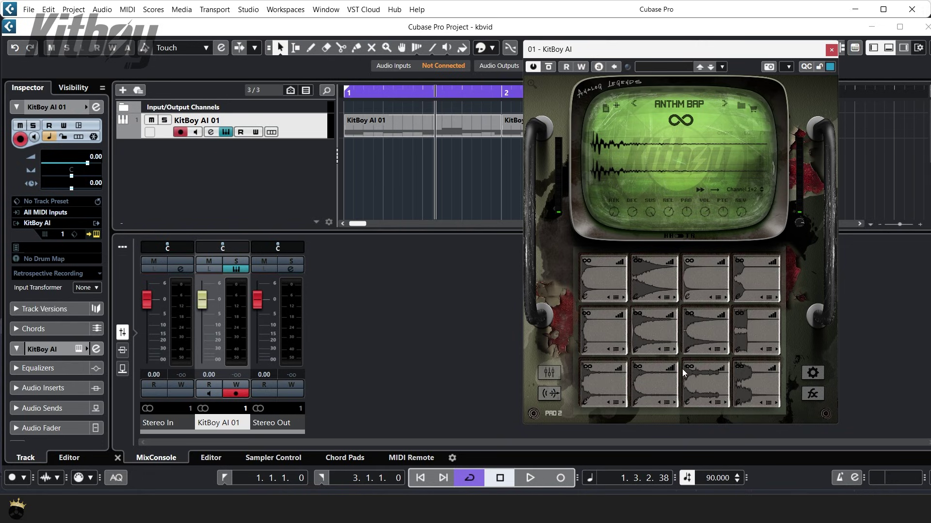
View the pad's channel effects on the Tone Adjust page and close it again
click(746, 131)
click(746, 131)
click(763, 132)
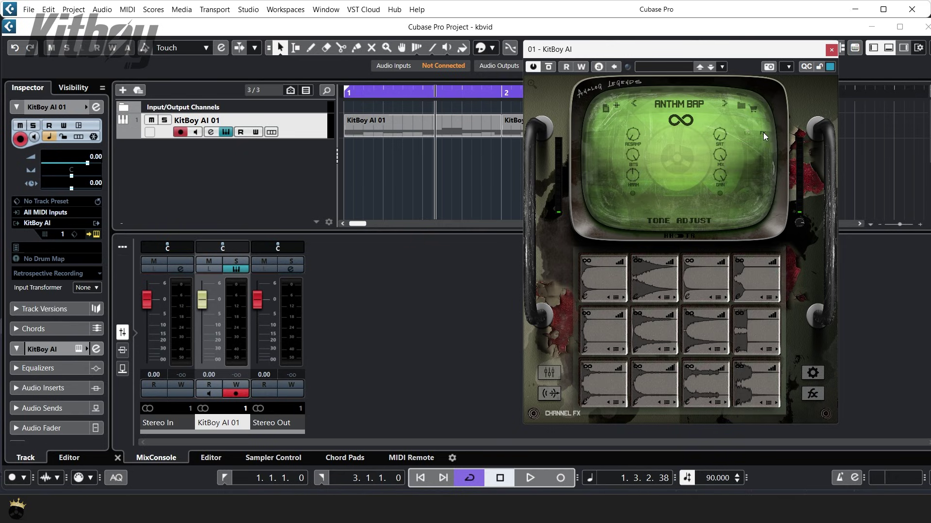
click(763, 133)
Add an equalizer band at about 350 Hz, shift it slightly, and view the filter options of the neighbouring band 1
click(747, 132)
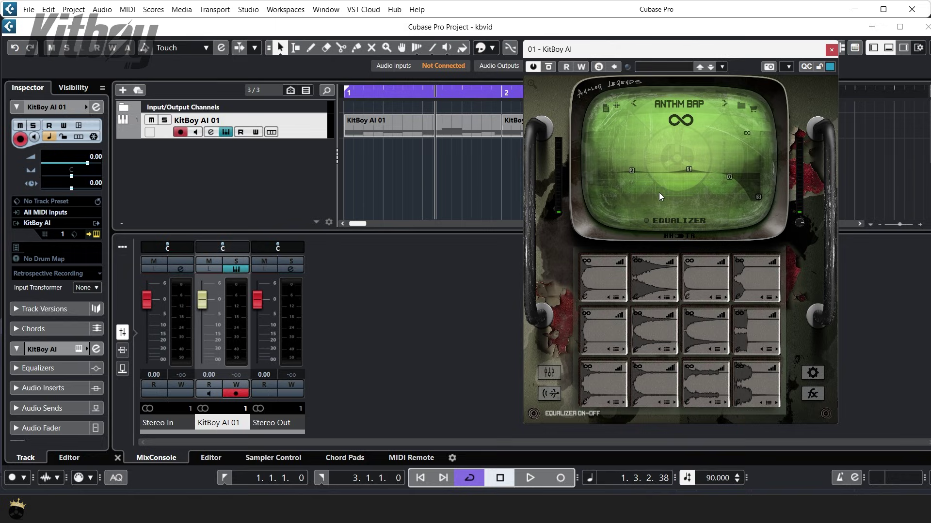
right_click(659, 170)
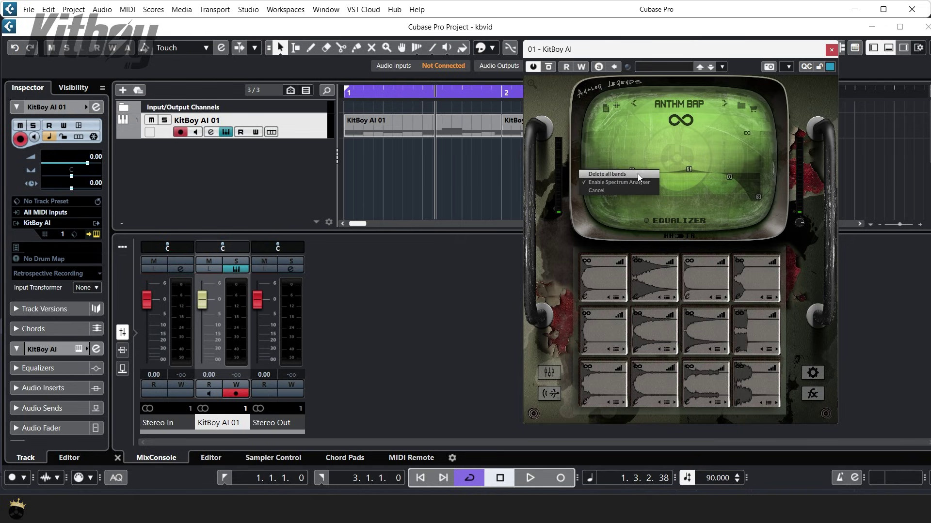
click(668, 172)
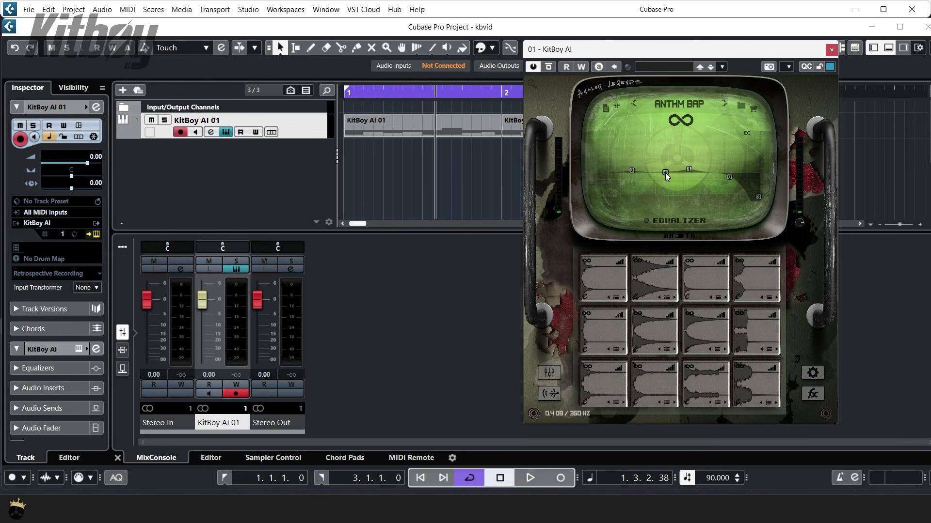
mouse_move(665, 172)
mouse_down()
mouse_move(669, 155)
mouse_move(659, 164)
mouse_move(700, 173)
mouse_move(662, 165)
mouse_move(668, 176)
mouse_up()
right_click(688, 170)
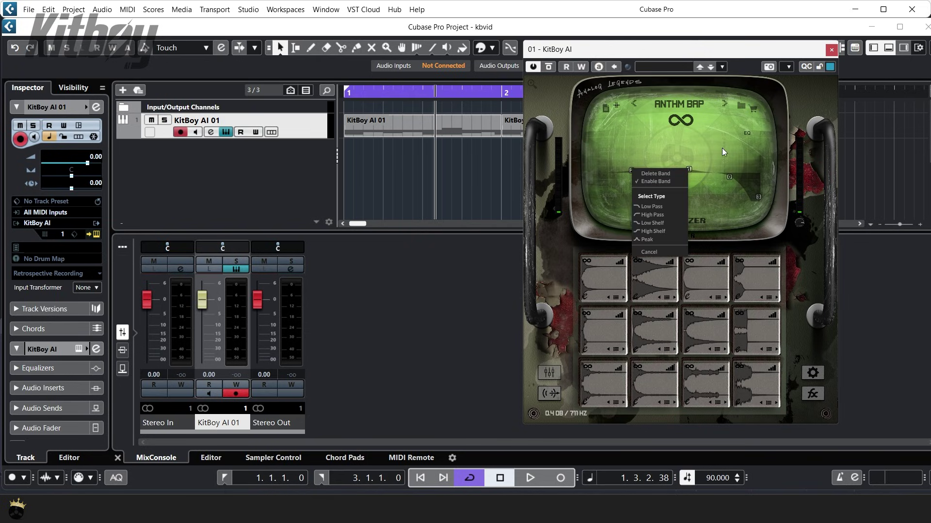
Look at the Tone Adjust page, then return to the waveform and try adjusting the sample's start point
click(764, 134)
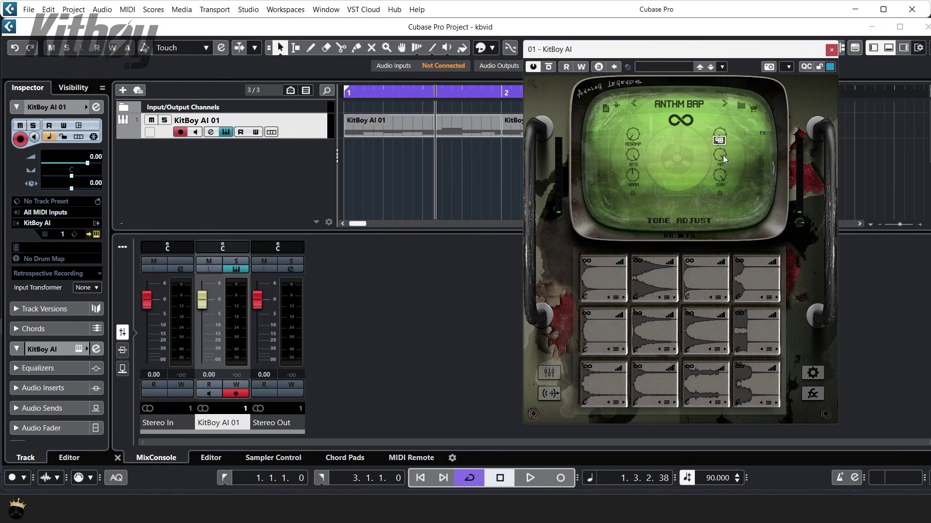
click(763, 132)
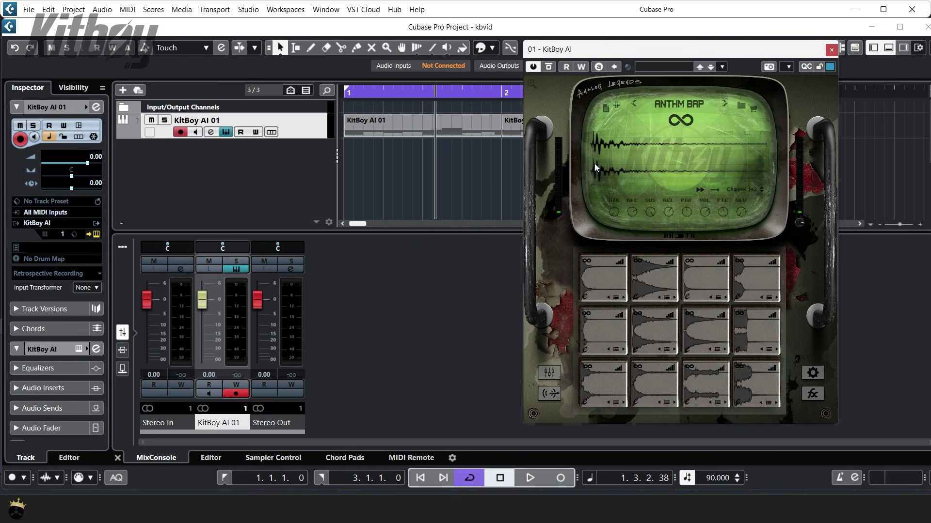
mouse_move(592, 167)
mouse_down()
mouse_move(645, 170)
mouse_move(574, 168)
mouse_move(590, 163)
mouse_up()
Try routing the pad's output to Channel 3+4 and Channel 11+12, returning it to Channel 1+2 each time
click(748, 191)
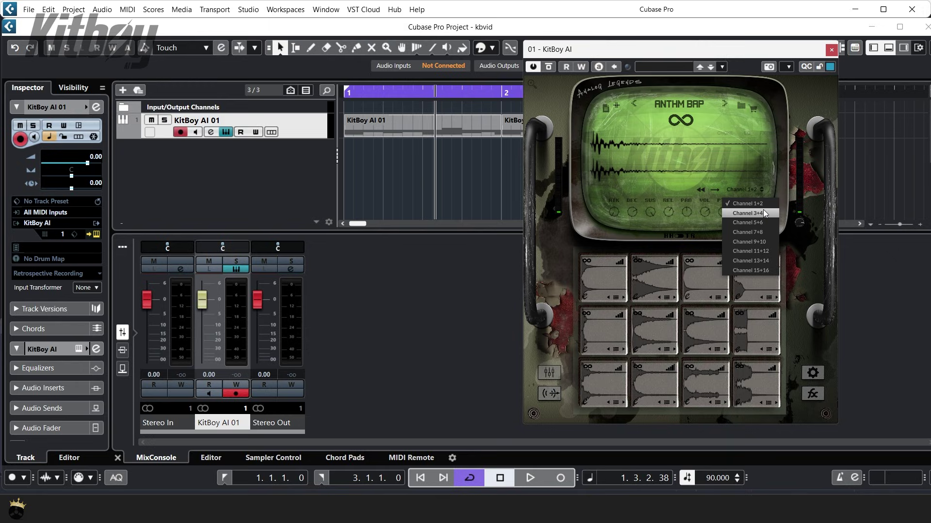
click(763, 213)
click(753, 189)
click(750, 203)
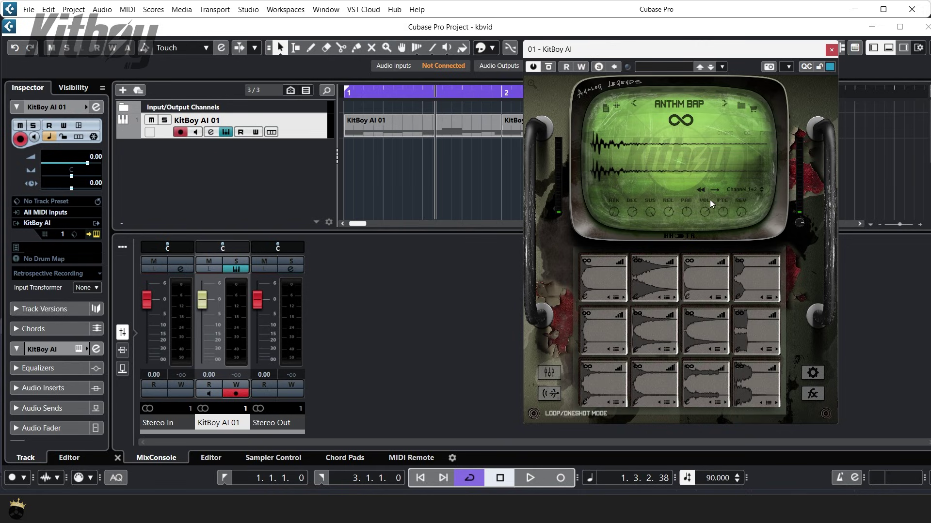
click(743, 191)
click(755, 251)
click(745, 190)
click(746, 208)
Pick a random sample for pad 9, then show the sample editors of pads 2, 8, 7 and 6
click(587, 260)
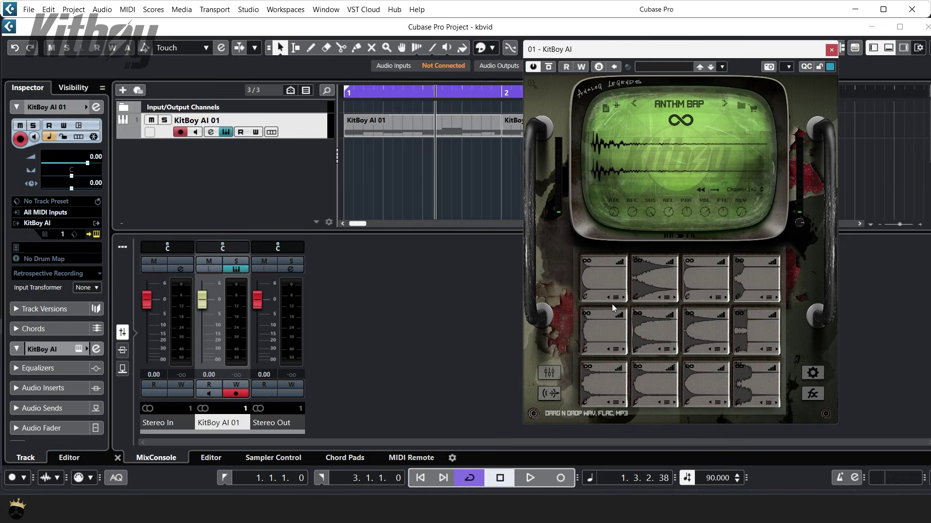
click(634, 401)
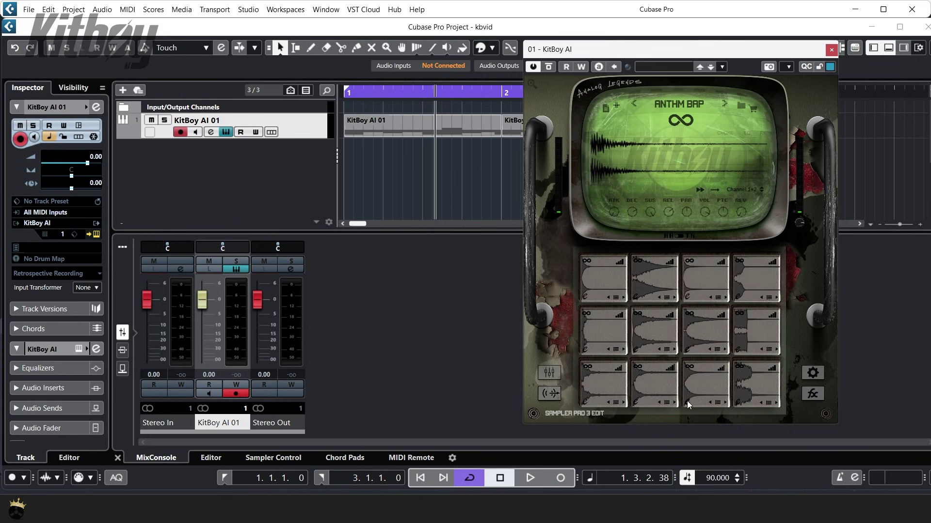
click(739, 352)
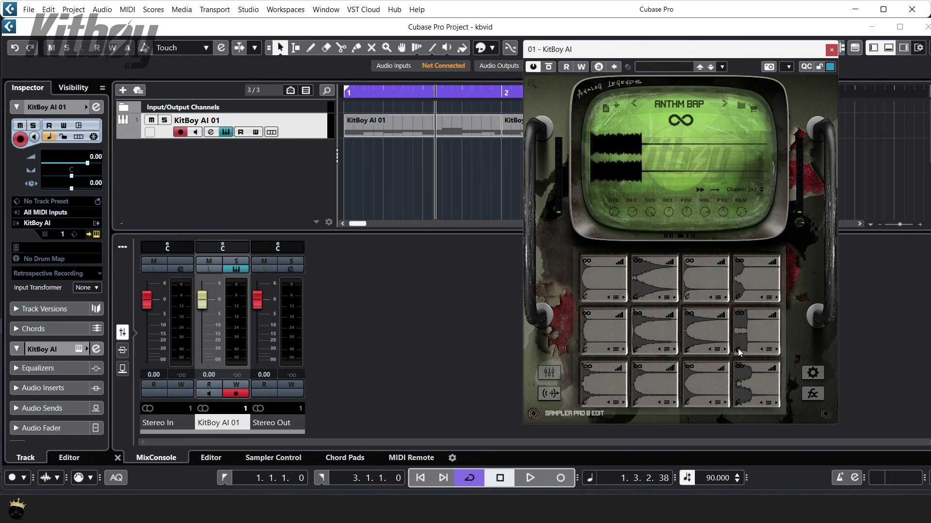
click(685, 350)
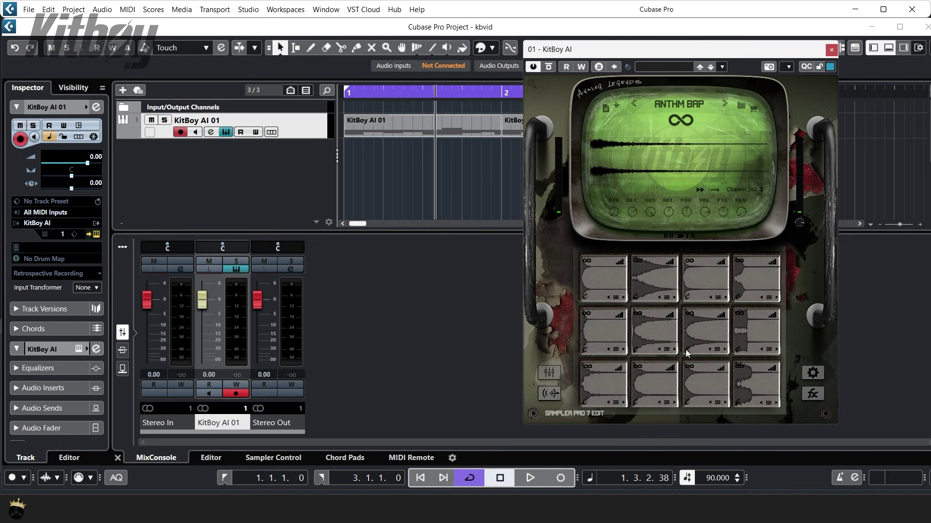
click(635, 351)
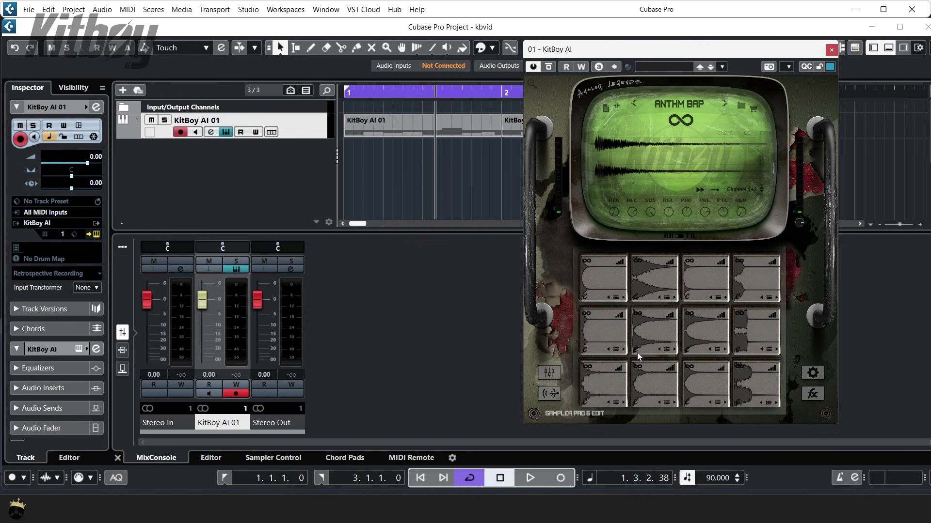
Browse the list of kick samples available for pad 1 and dismiss it without choosing one
click(615, 402)
scroll(647, 301, up, 10)
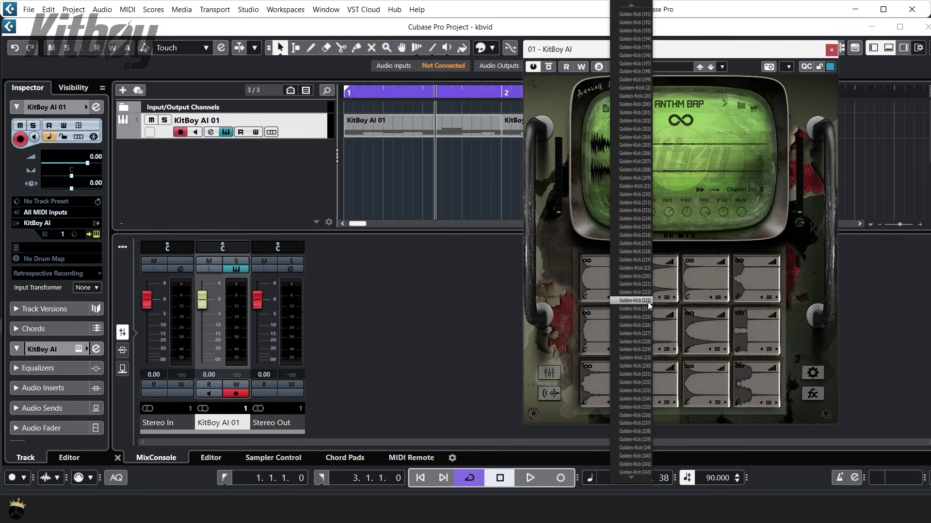
scroll(641, 296, up, 9)
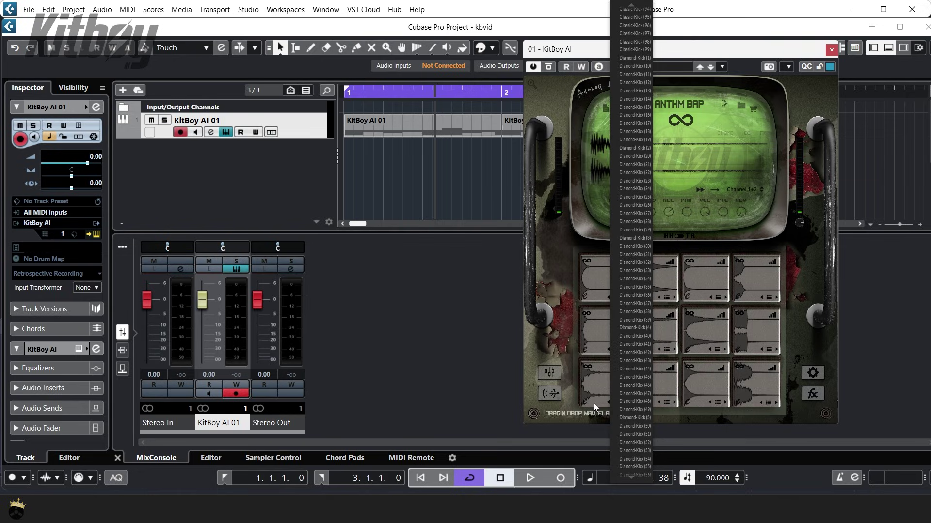
click(566, 412)
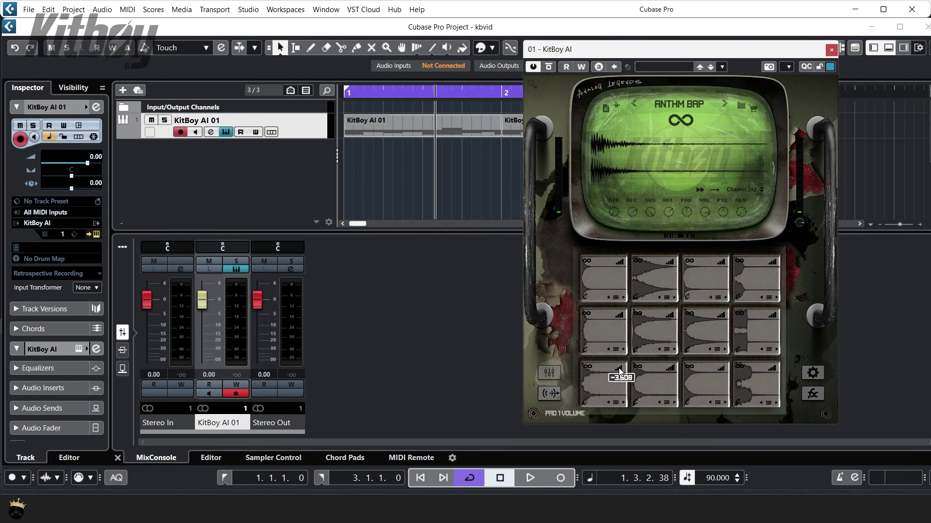
Lower pad 1's volume to about -6.6 dB and look at the interface zoom sizes without choosing one
mouse_move(618, 368)
mouse_down()
mouse_move(616, 387)
mouse_move(627, 373)
mouse_move(624, 382)
mouse_up()
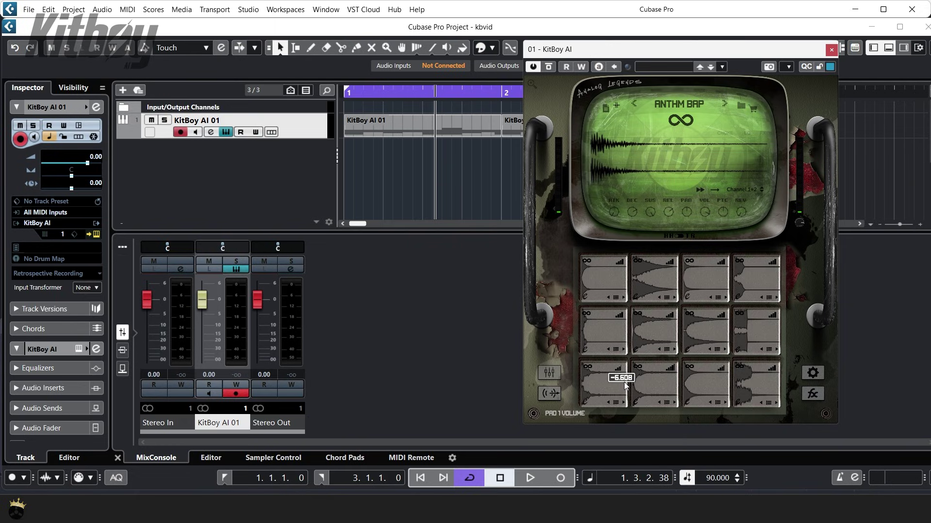
click(532, 83)
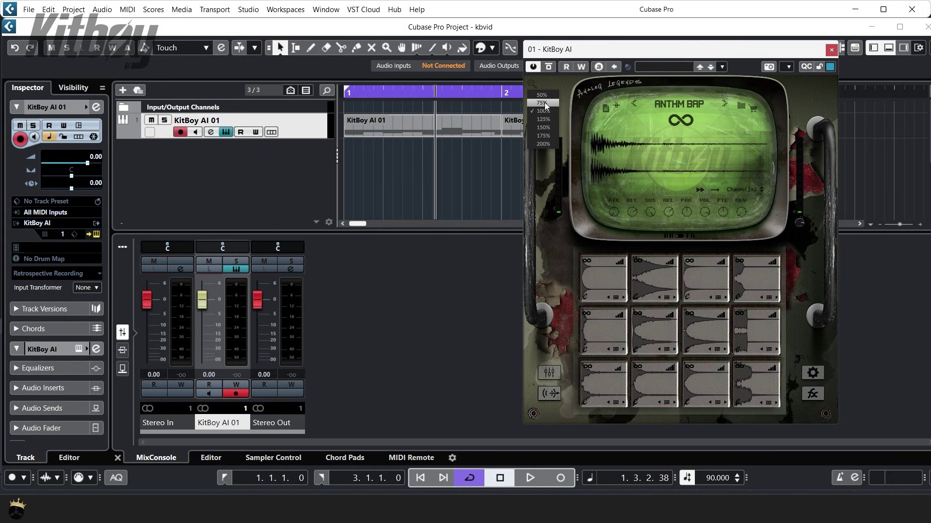
click(574, 85)
Show the pad mixer page and try pad 2's solo control
mouse_move(801, 223)
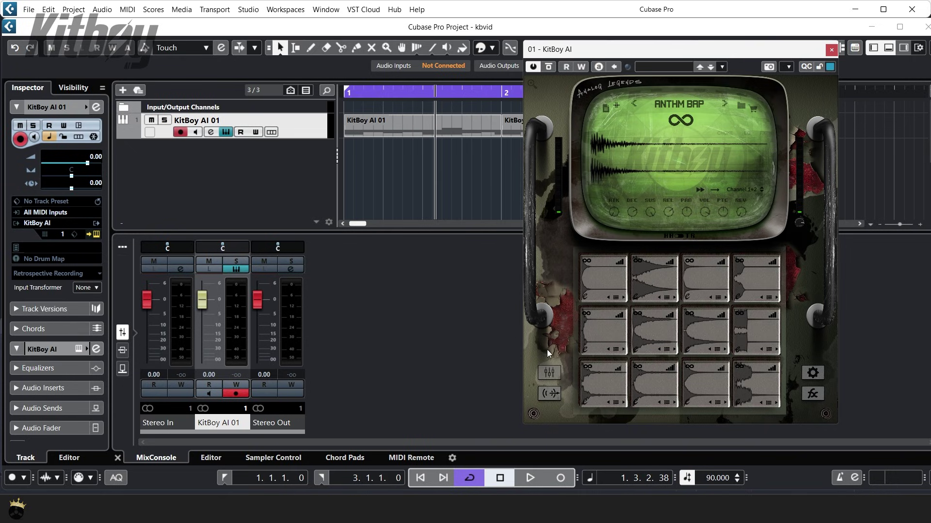
click(548, 372)
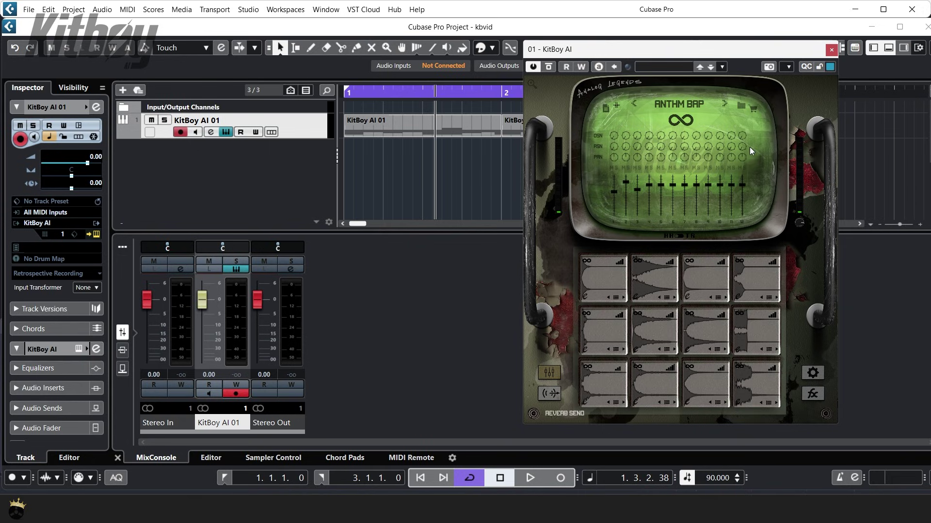
click(628, 167)
Show the output buss channel page and randomize its settings several times
click(545, 393)
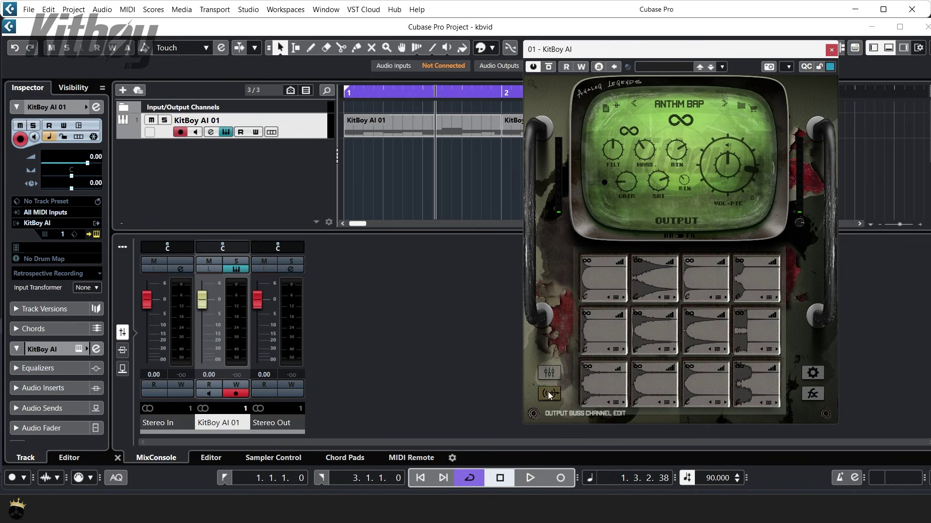
click(630, 131)
click(629, 131)
click(629, 131)
click(629, 131)
click(629, 130)
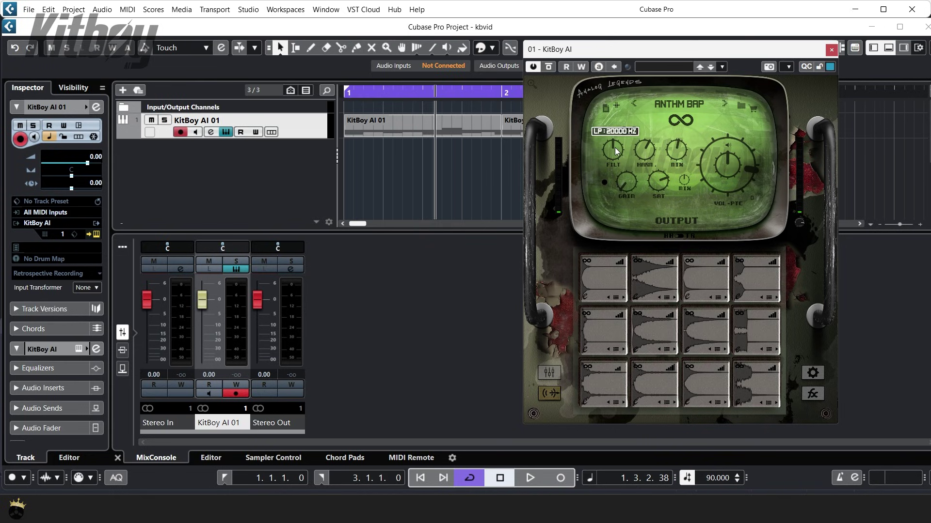
Try adjusting the output's filter and harmonics, along with the master pitch and volume
drag(615, 148, 643, 151)
drag(644, 150, 641, 182)
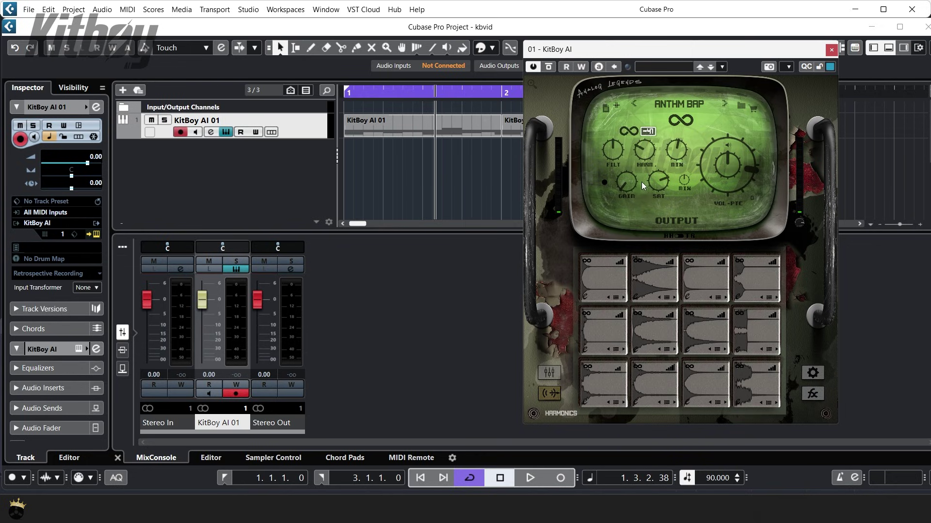
mouse_move(677, 160)
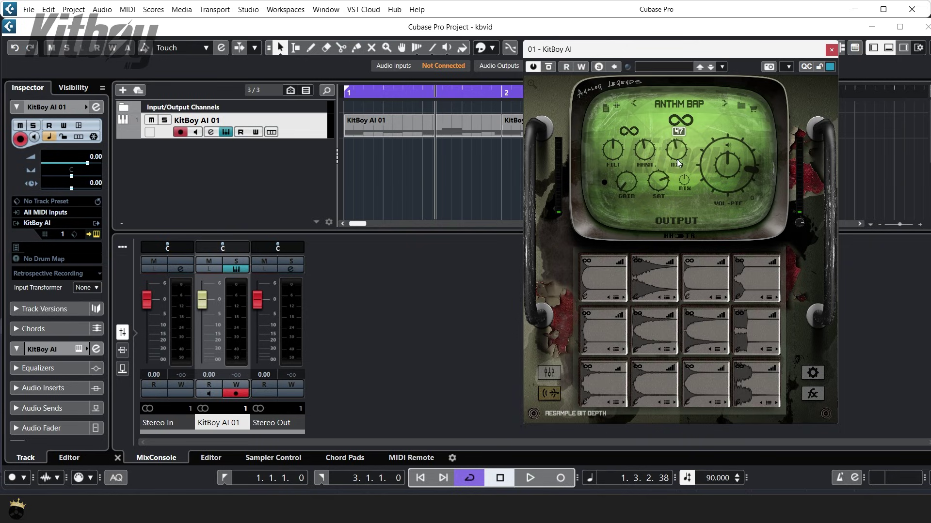
mouse_move(658, 181)
drag(729, 165, 731, 195)
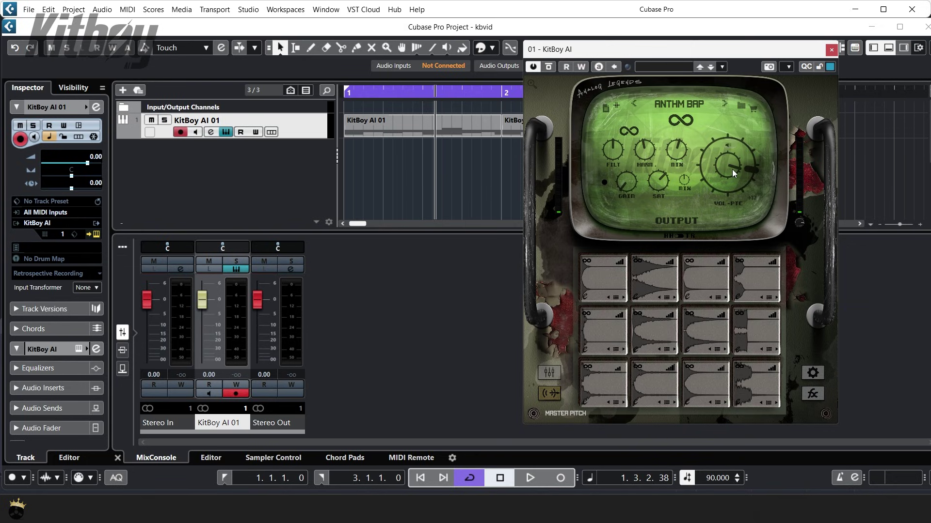
drag(716, 149, 737, 164)
Look at the master effects page with reverb, delay, compressor and equalizer, and return to pad 1's waveform
click(811, 393)
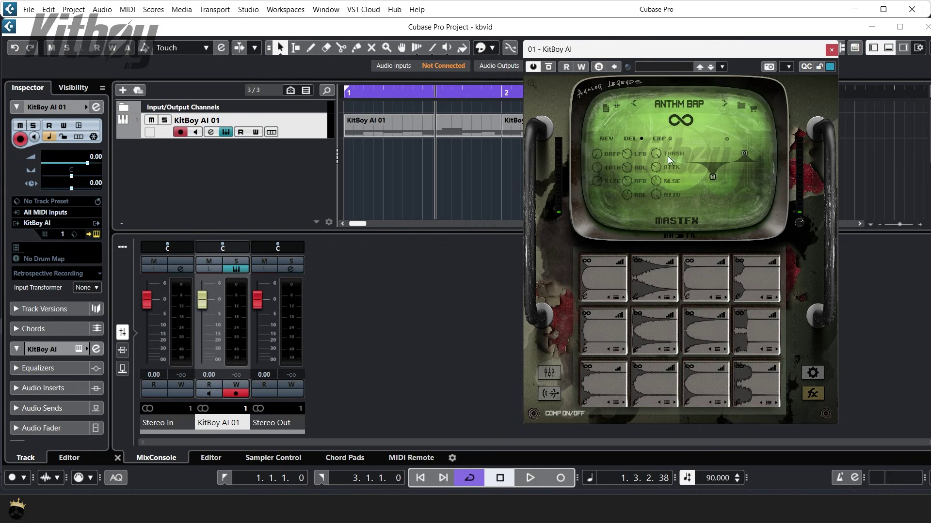
click(733, 149)
click(634, 401)
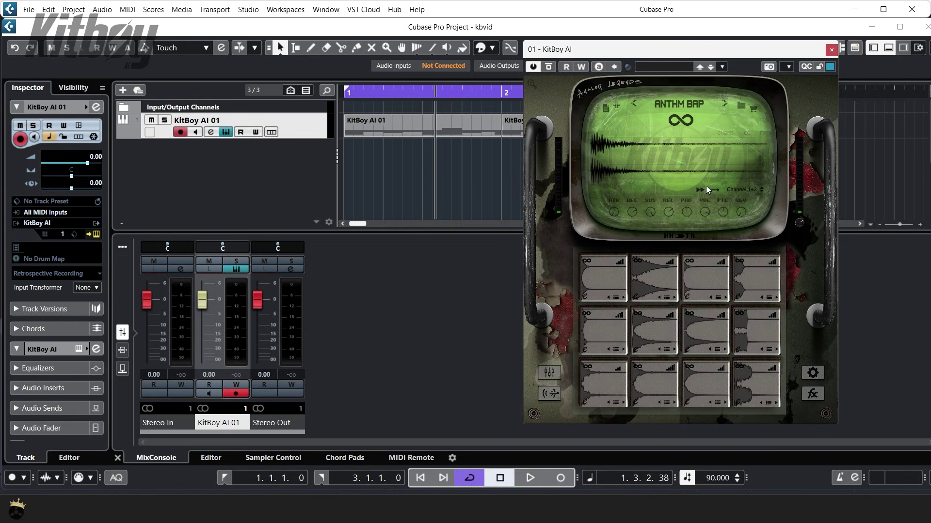
Advance to the BALY TAP BAP kit preset and look through the browser's kit list before returning to pad 1's waveform
click(724, 101)
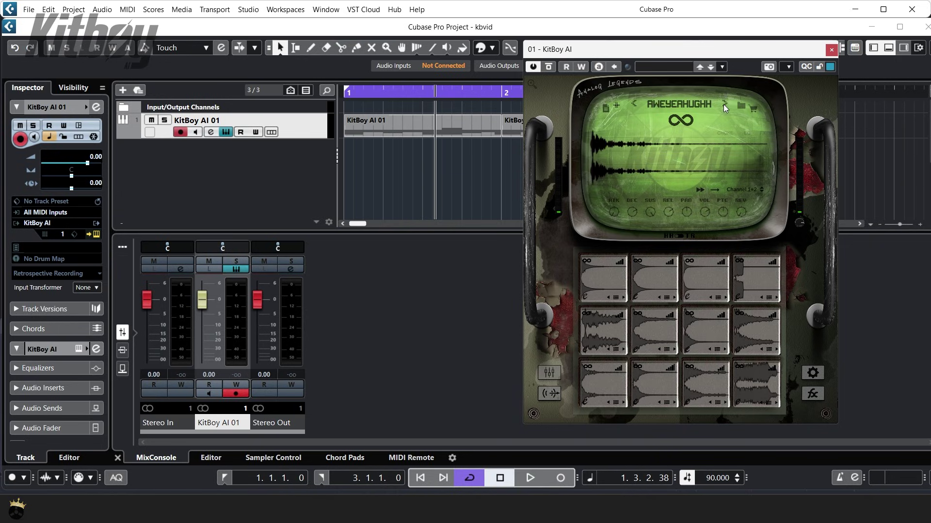
click(726, 101)
click(685, 103)
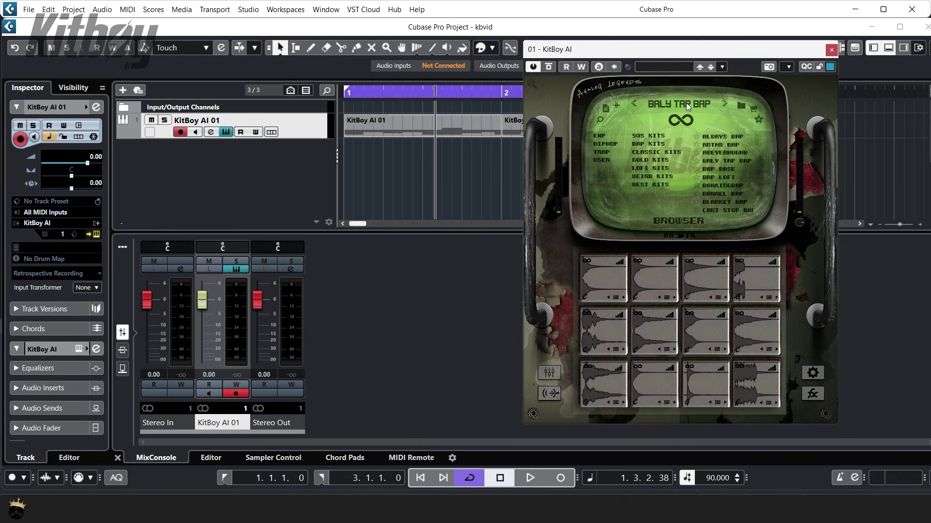
scroll(724, 161, down, 10)
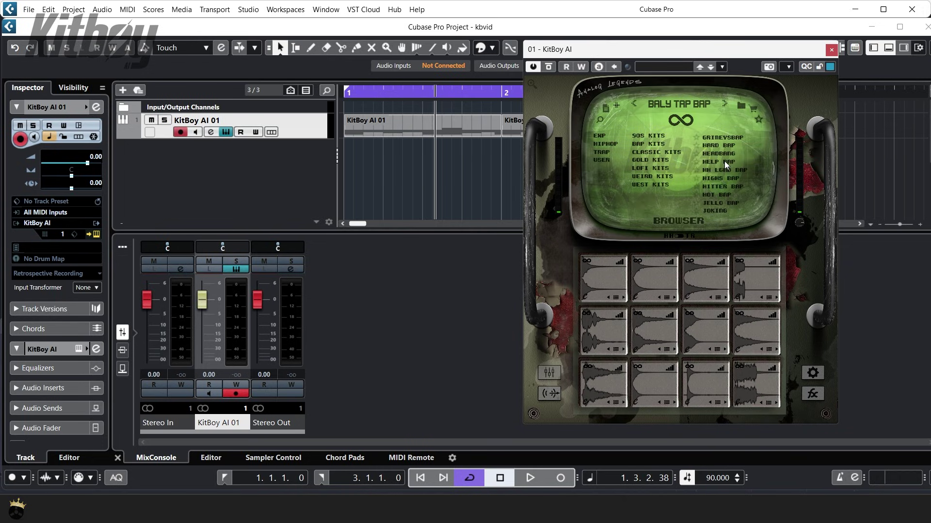
scroll(724, 160, up, 10)
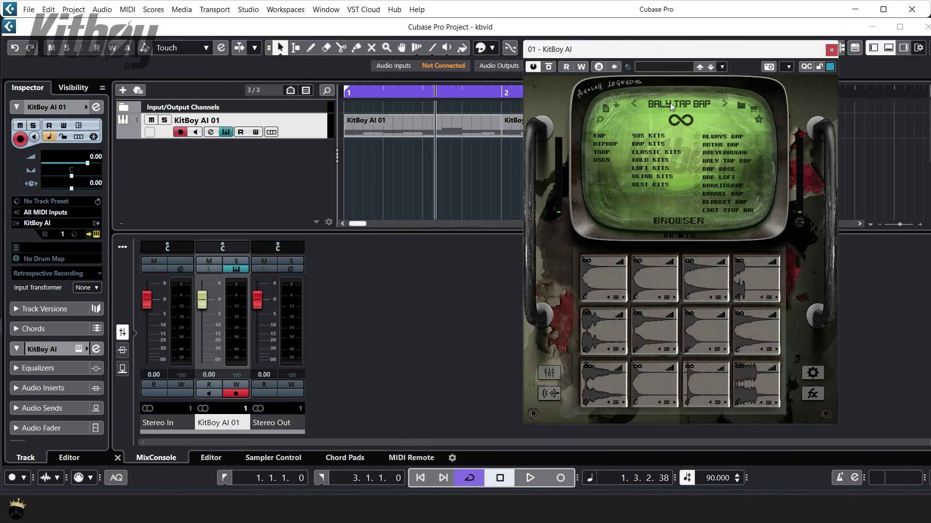
click(635, 400)
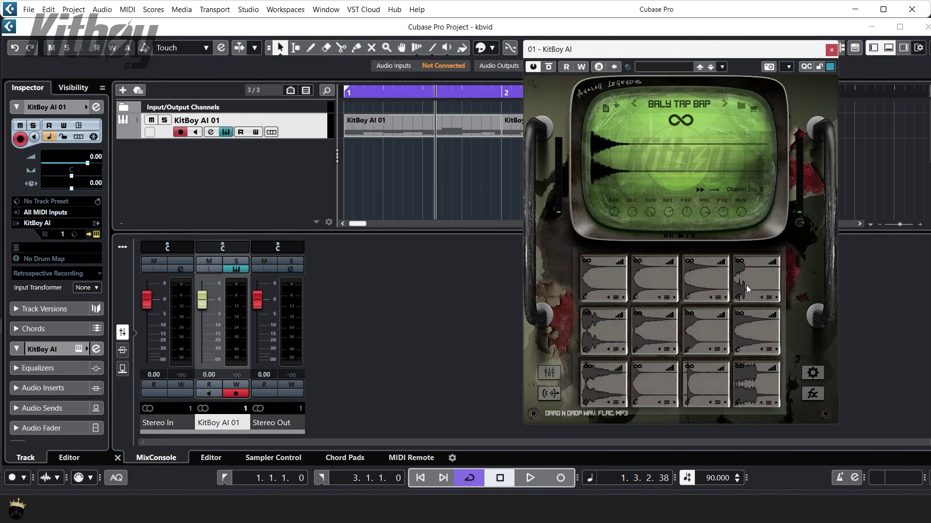